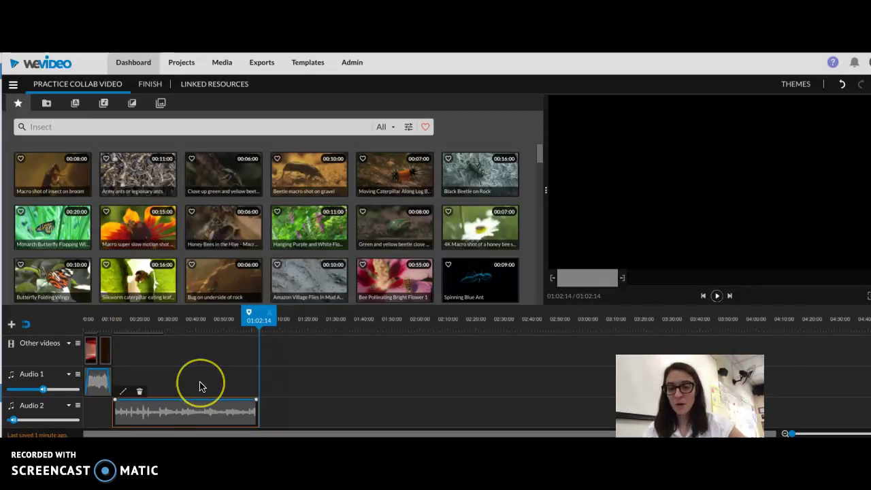
Dismiss both unsaved-changes warnings to stay in the project and bring the video tracks into view.
{"action": "scroll", "coordinate": [200, 384], "scroll_direction": "up", "scroll_amount": 3}
{"action": "scroll", "coordinate": [201, 386], "scroll_direction": "left", "scroll_amount": 5}
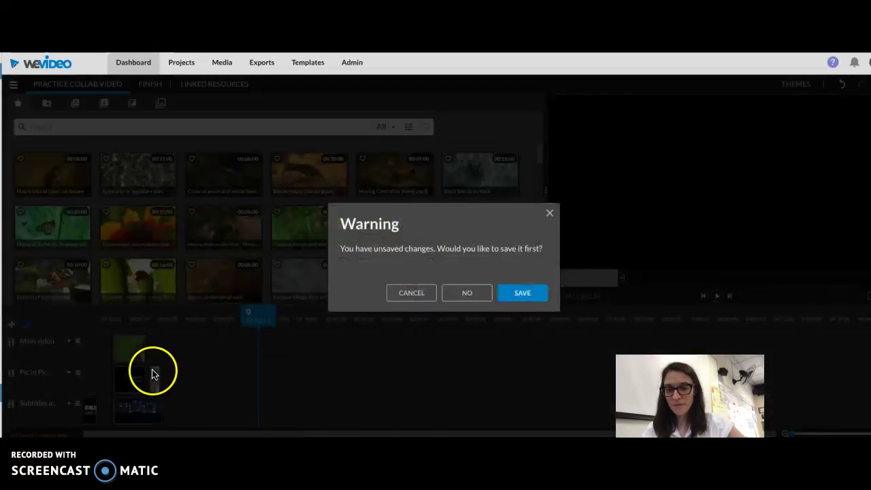
{"action": "left_click", "coordinate": [423, 292]}
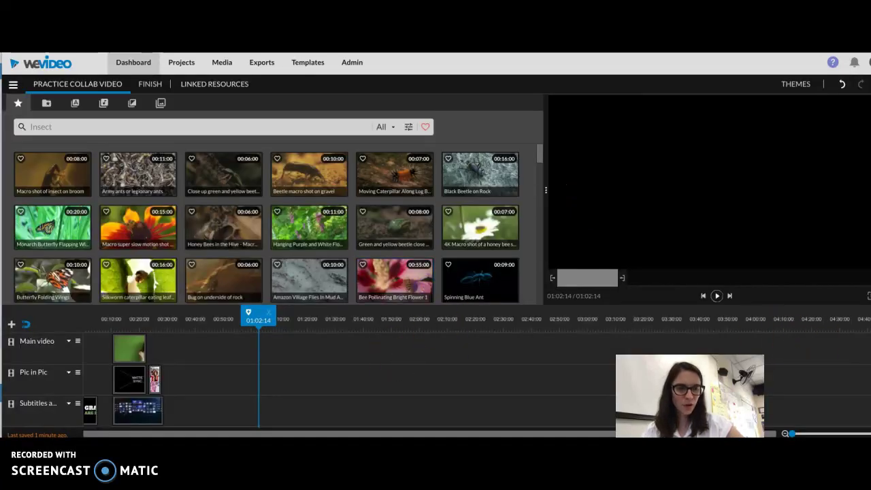
{"action": "scroll", "coordinate": [436, 382], "scroll_direction": "up", "scroll_amount": 5}
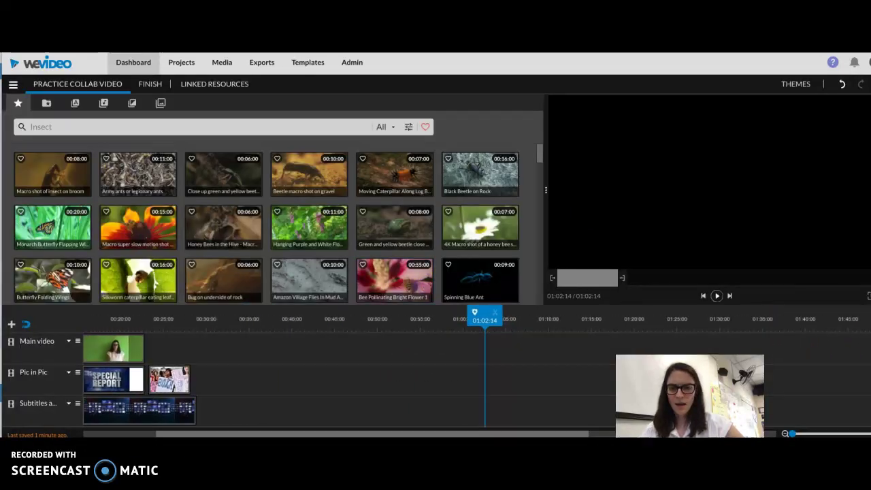
{"action": "scroll", "coordinate": [395, 360], "scroll_direction": "left", "scroll_amount": 5}
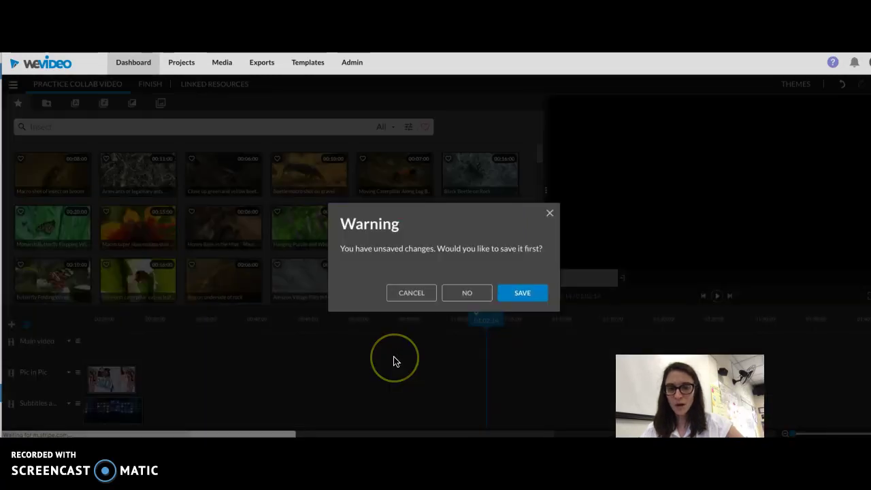
{"action": "left_click", "coordinate": [418, 294]}
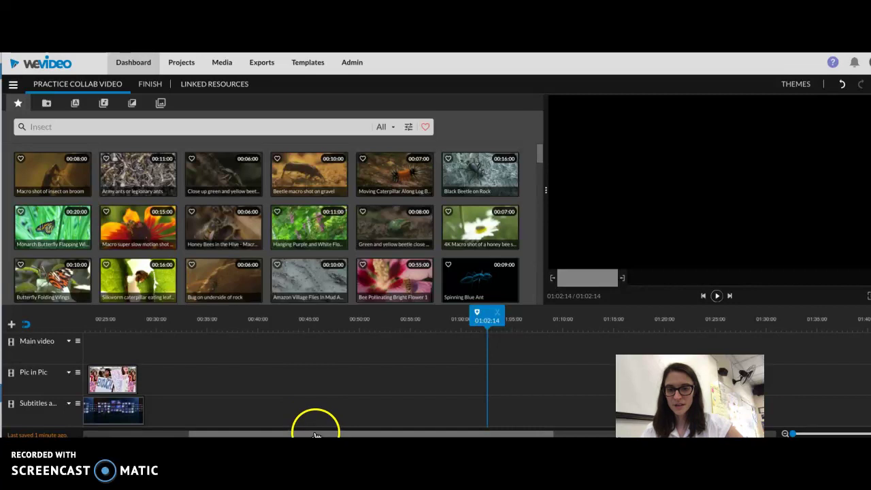
Scroll the timeline back to the clips and select the green-screen presenter clip.
{"action": "left_click_drag", "start_coordinate": [315, 433], "coordinate": [195, 435]}
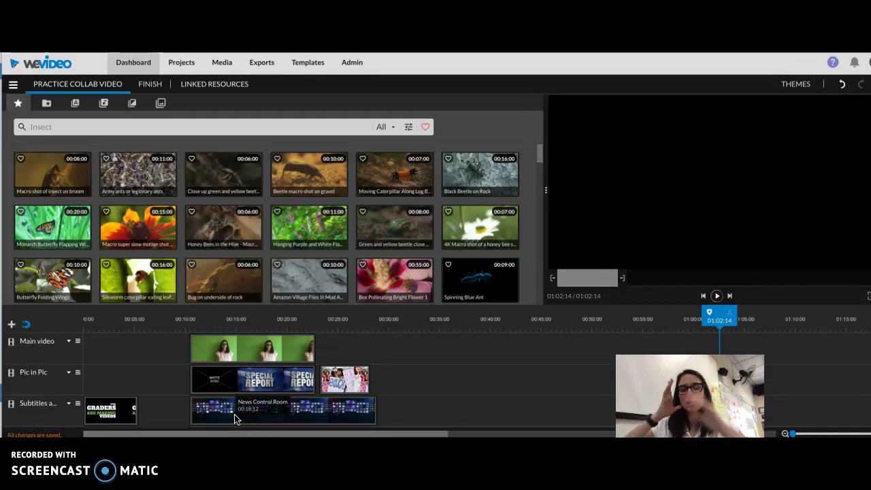
{"action": "left_click", "coordinate": [244, 361]}
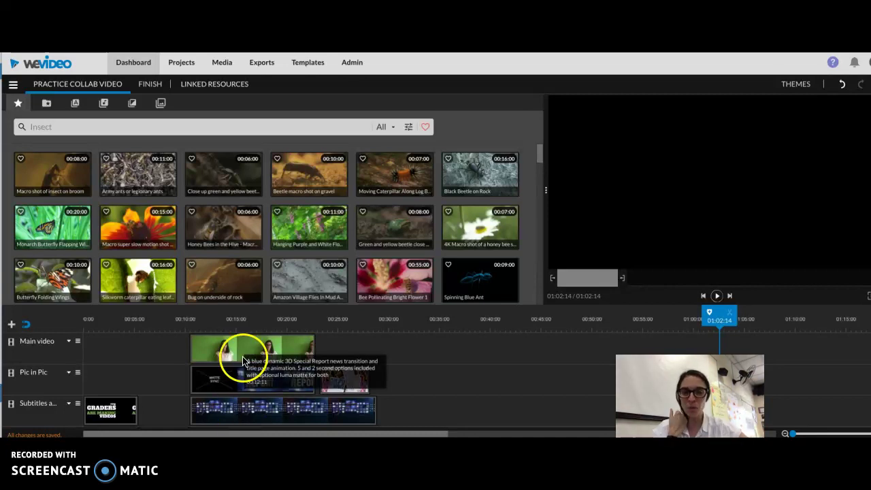
{"action": "left_click", "coordinate": [234, 355]}
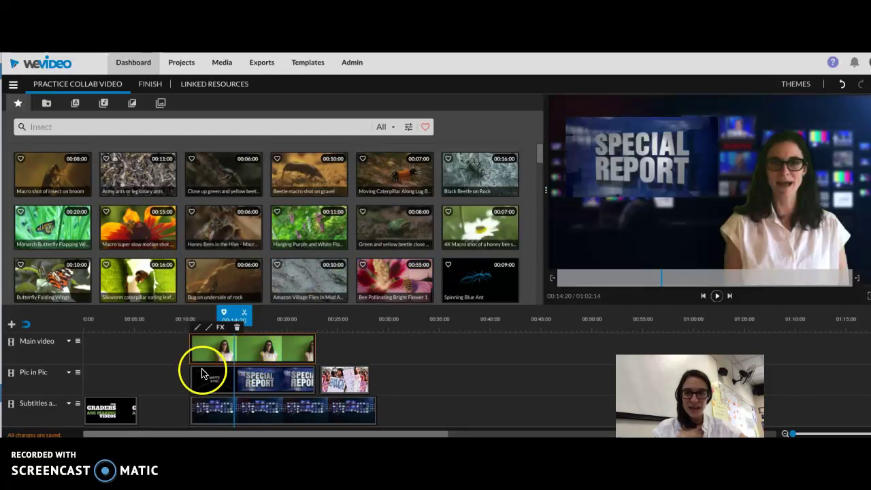
Search the stock media library for 'news'.
{"action": "left_click", "coordinate": [215, 406]}
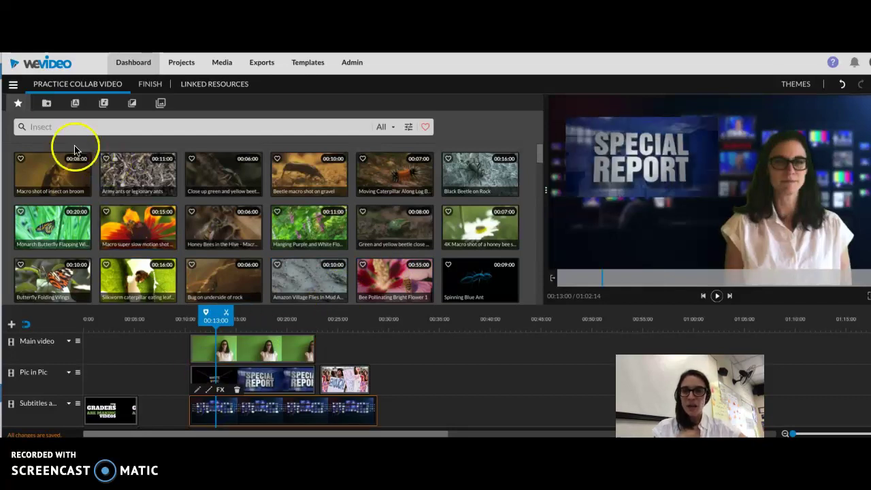
{"action": "left_click", "coordinate": [46, 104]}
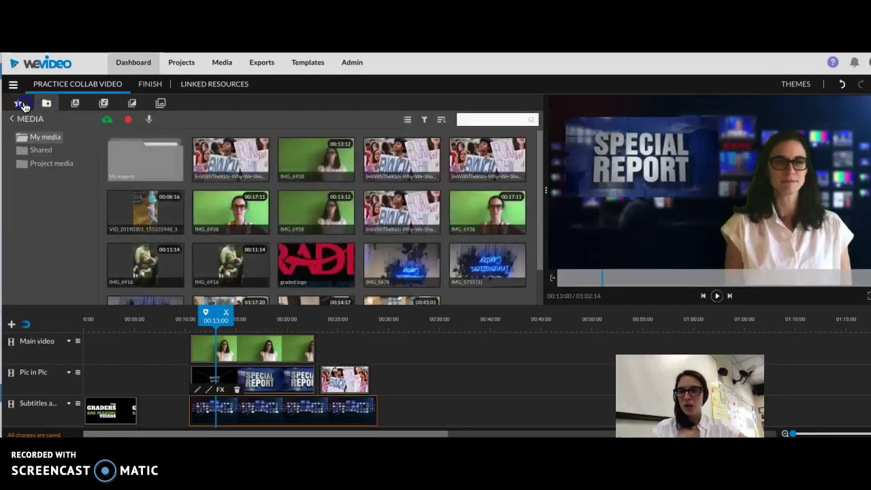
{"action": "left_click", "coordinate": [21, 105]}
{"action": "left_click", "coordinate": [42, 125]}
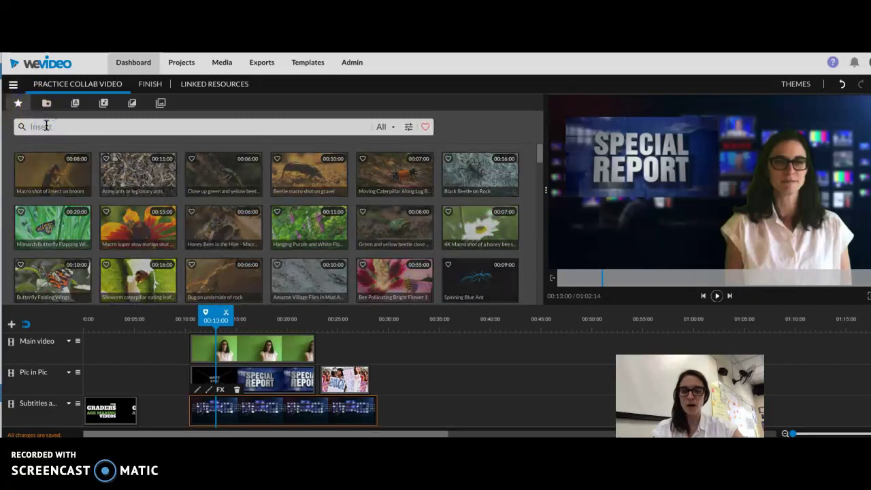
{"action": "left_click", "coordinate": [20, 104]}
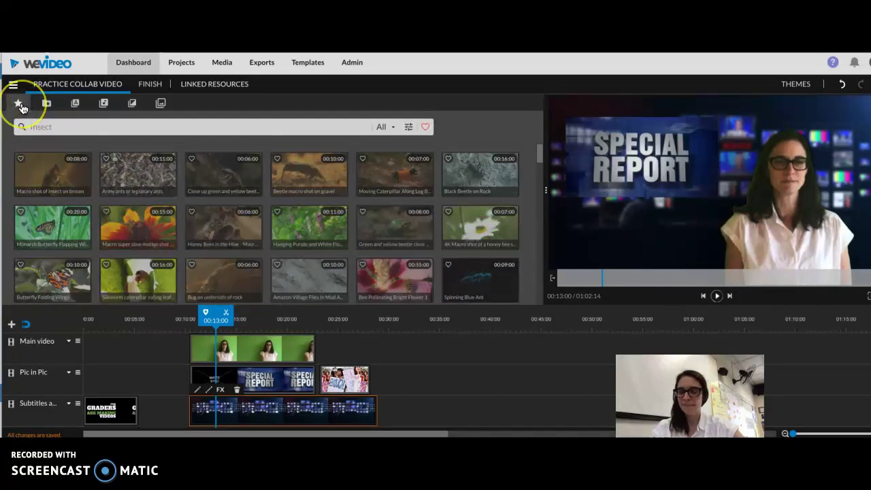
{"action": "type", "text": "news"}
{"action": "key", "text": "Return"}
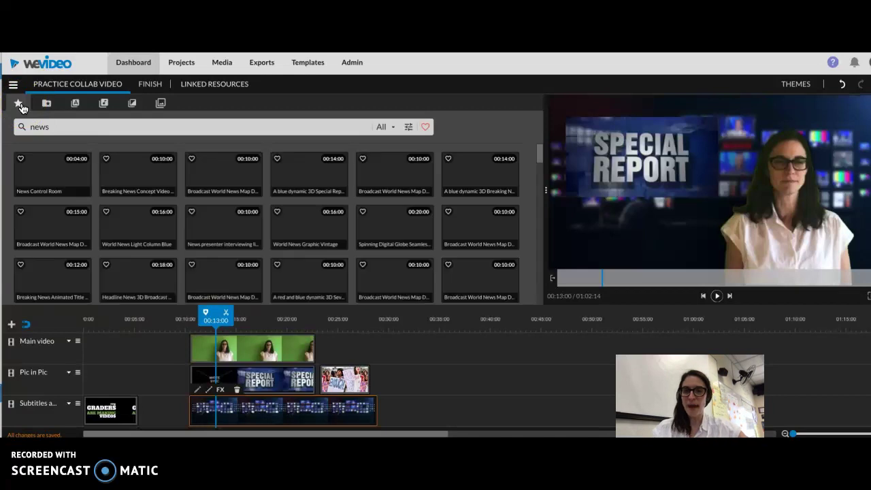
{"action": "left_click", "coordinate": [39, 102]}
Place the Blue Tinted Studio Control Room clip on the bottom track, then select the green-screen clip.
{"action": "scroll", "coordinate": [294, 228], "scroll_direction": "down", "scroll_amount": 3}
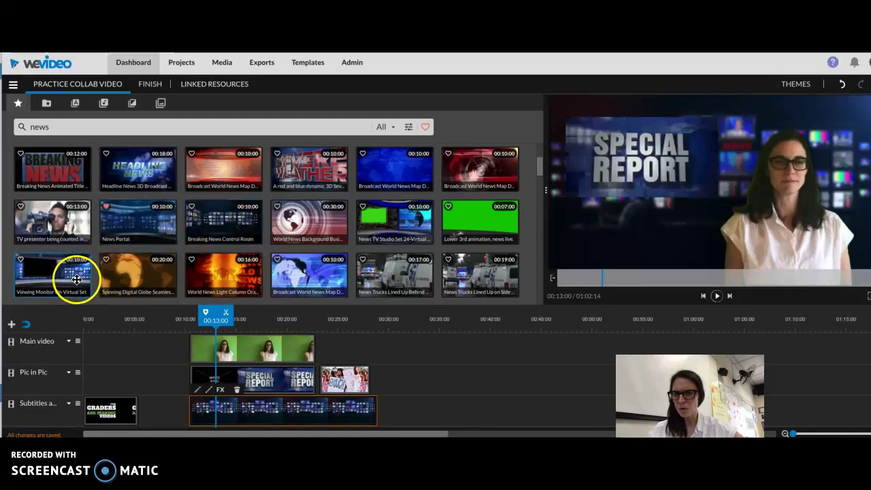
{"action": "scroll", "coordinate": [155, 277], "scroll_direction": "down", "scroll_amount": 1}
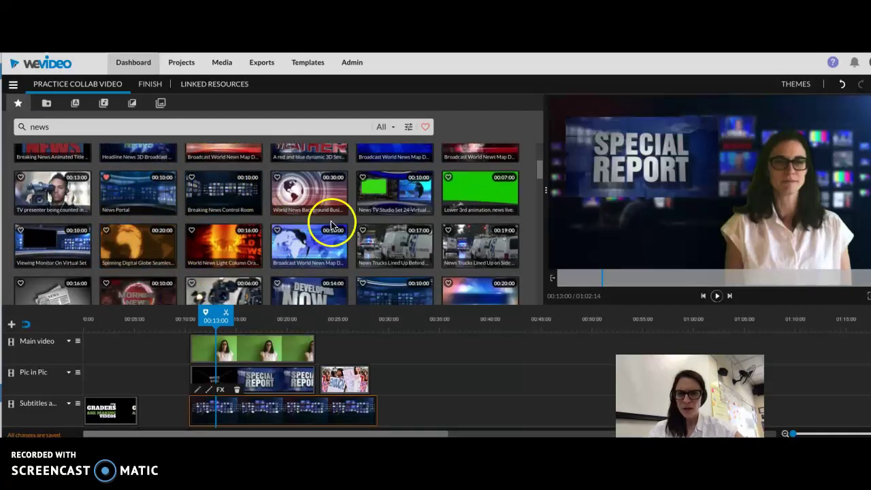
{"action": "scroll", "coordinate": [361, 243], "scroll_direction": "down", "scroll_amount": 2}
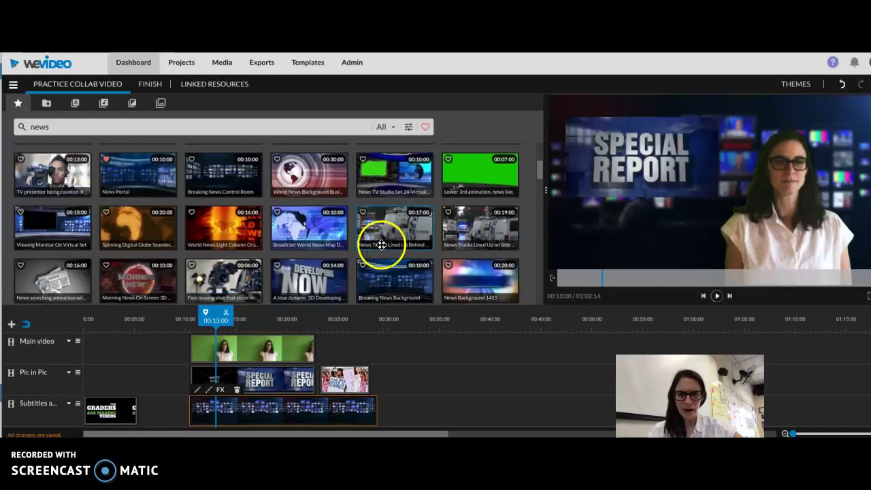
{"action": "scroll", "coordinate": [235, 243], "scroll_direction": "down", "scroll_amount": 3}
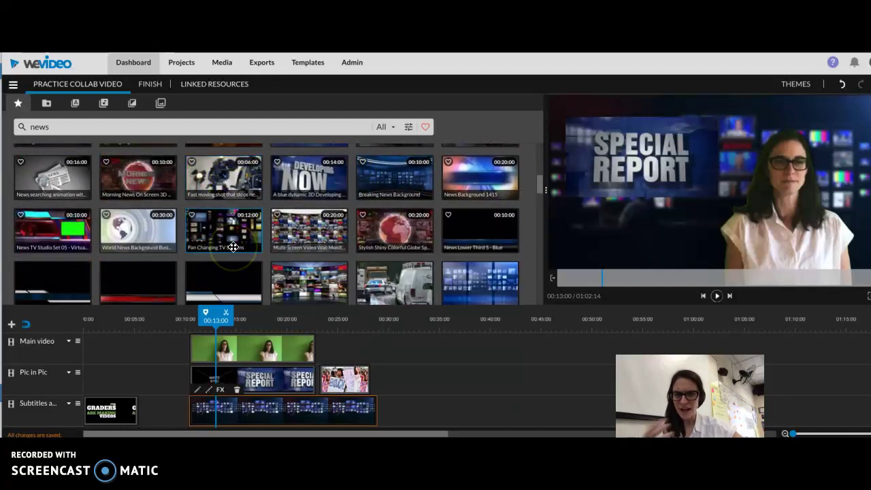
{"action": "scroll", "coordinate": [317, 229], "scroll_direction": "down", "scroll_amount": 1}
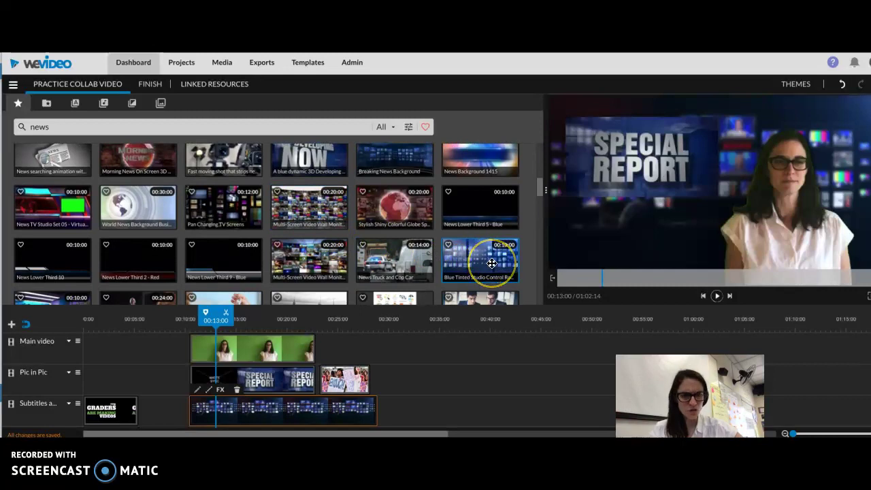
{"action": "left_click_drag", "start_coordinate": [491, 263], "coordinate": [341, 411]}
{"action": "left_click", "coordinate": [265, 351]}
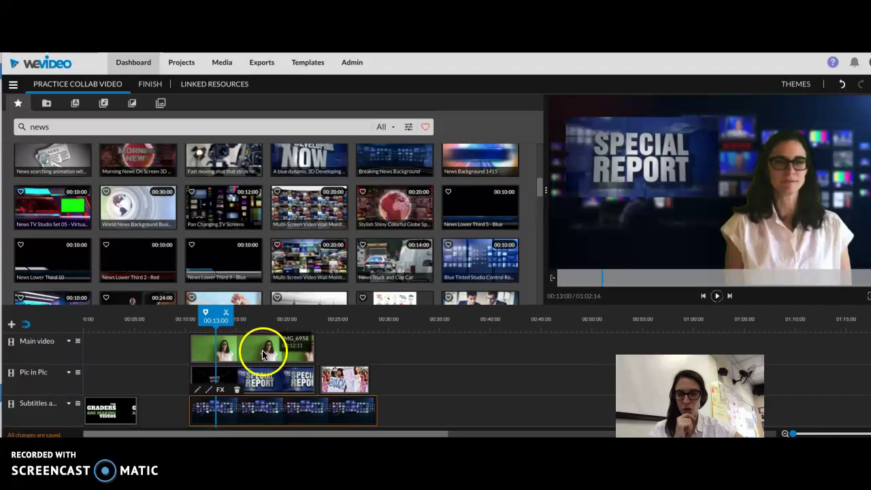
{"action": "double_click", "coordinate": [265, 351]}
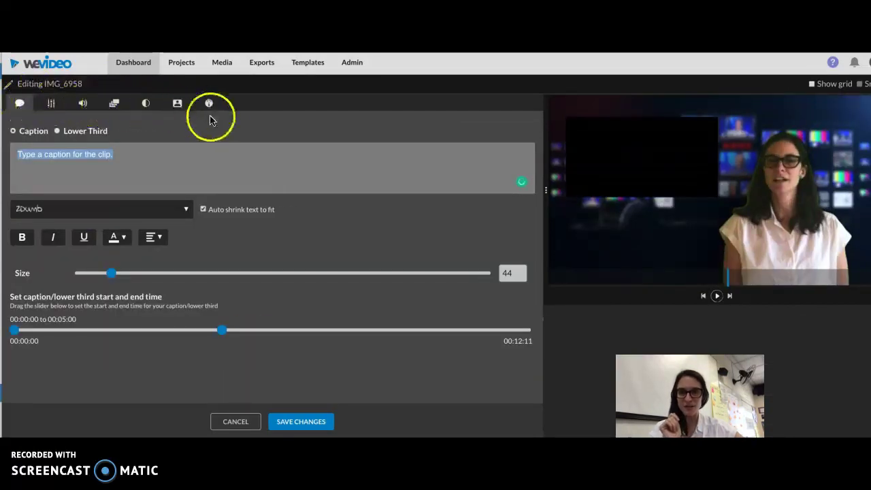
{"action": "left_click", "coordinate": [177, 104]}
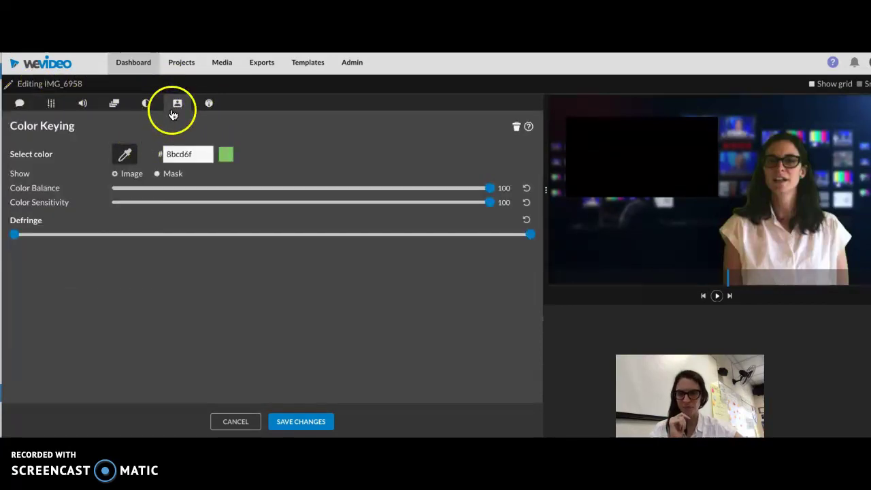
{"action": "left_click", "coordinate": [234, 420]}
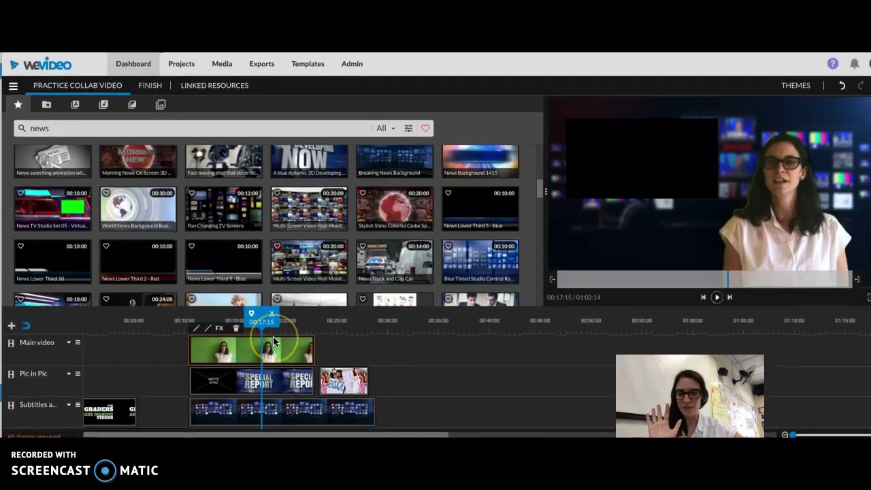
Place IMG_6938 from My media after the first clip on the Main video track and select it.
{"action": "left_click", "coordinate": [47, 104]}
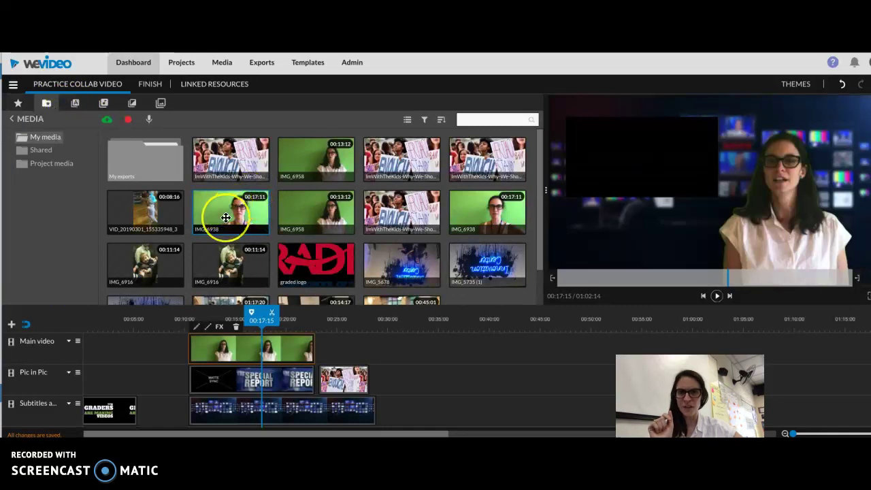
{"action": "left_click_drag", "start_coordinate": [226, 218], "coordinate": [332, 351]}
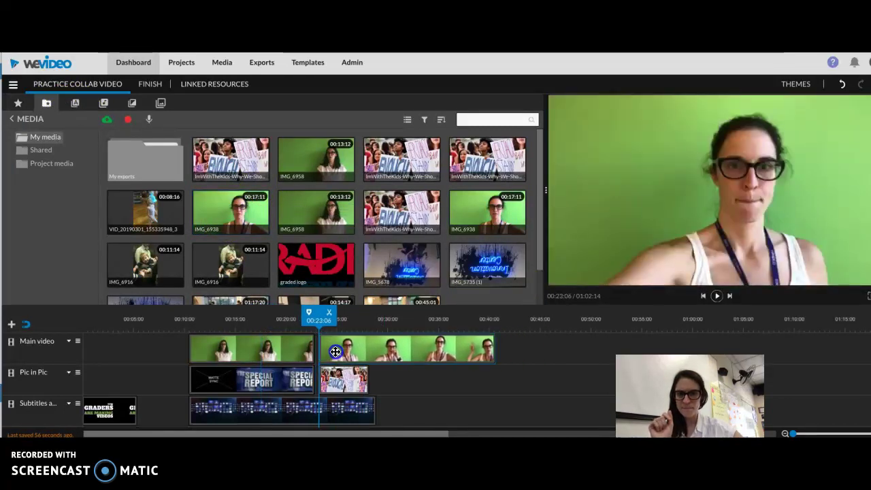
{"action": "left_click", "coordinate": [335, 353]}
Key out IMG_6938's green background by sampling colour 9ced8a from the preview.
{"action": "double_click", "coordinate": [335, 353]}
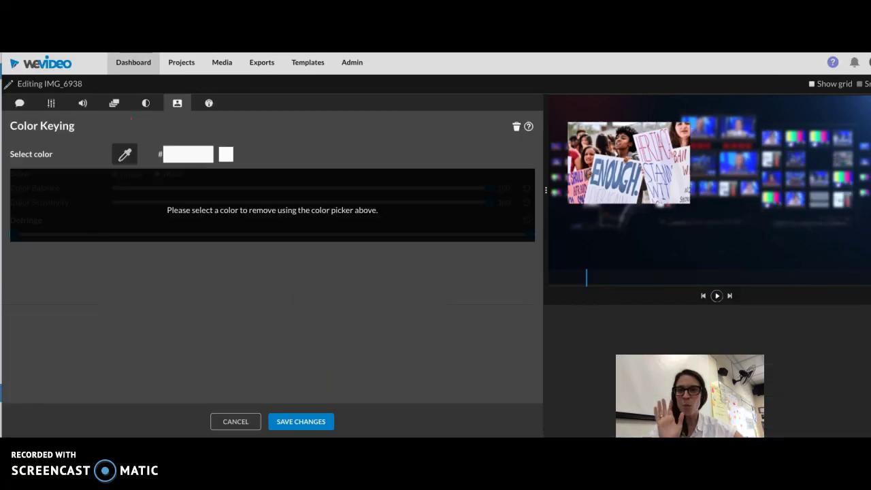
{"action": "left_click", "coordinate": [19, 103]}
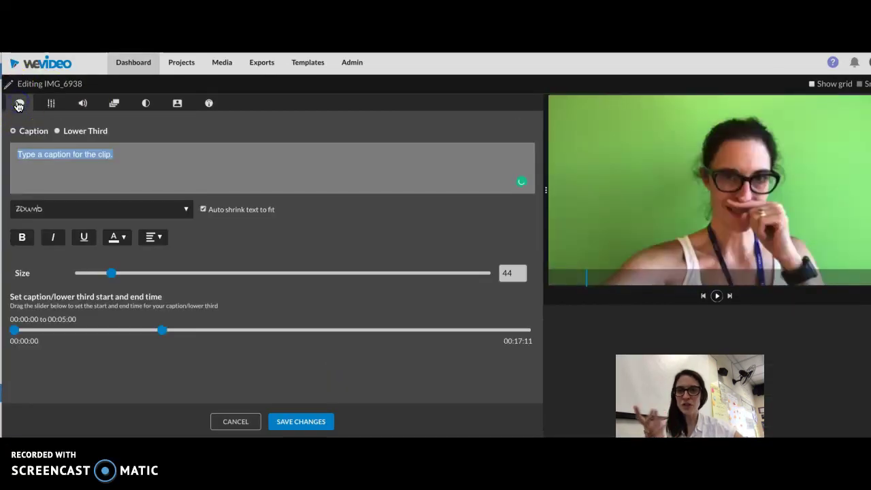
{"action": "left_click", "coordinate": [179, 104]}
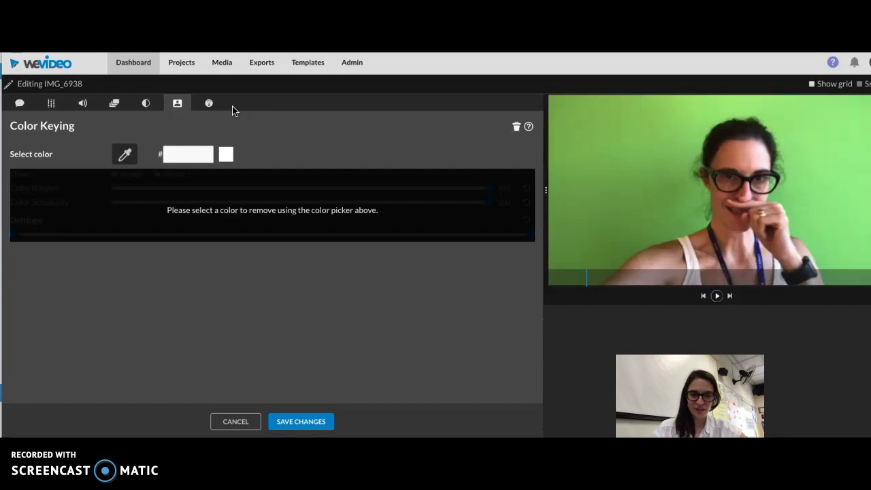
{"action": "left_click", "coordinate": [122, 157]}
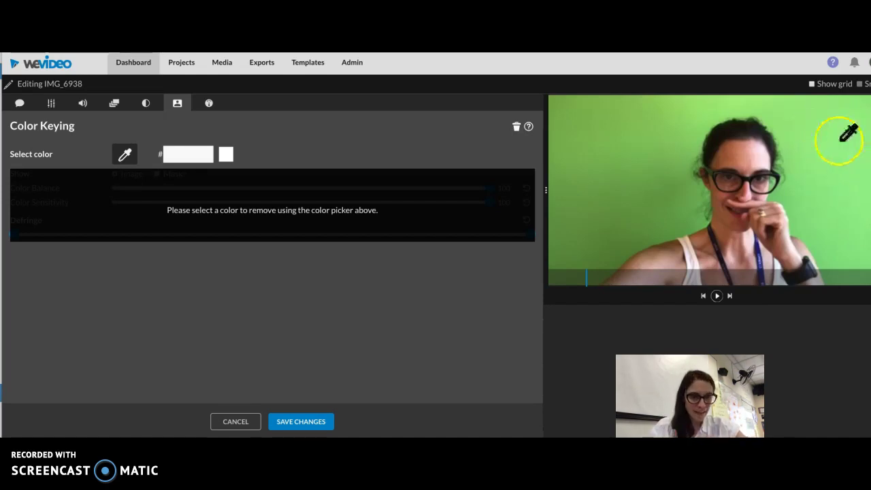
{"action": "left_click", "coordinate": [815, 156]}
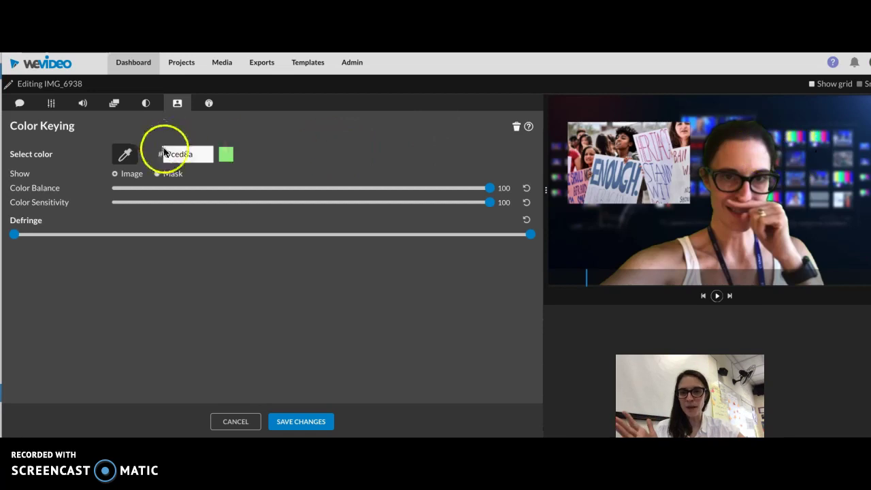
{"action": "left_click", "coordinate": [125, 156]}
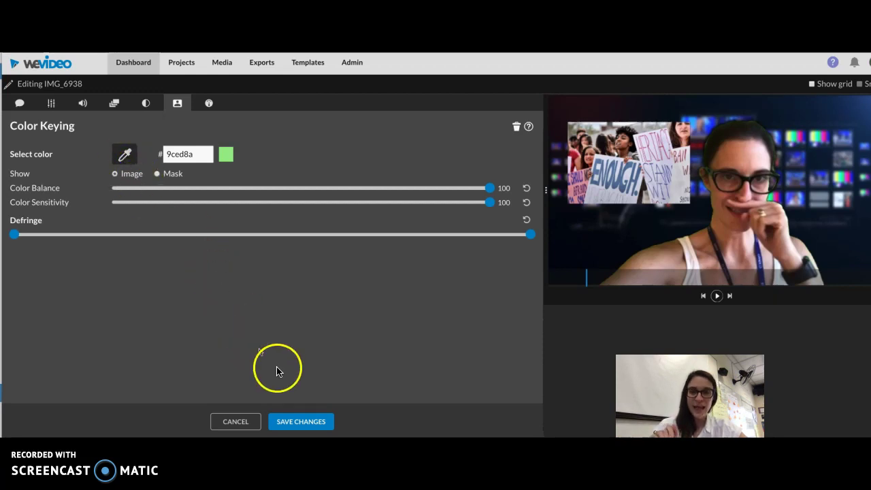
Save IMG_6938's colour key and check the keyed presenter over the studio backdrop.
{"action": "left_click", "coordinate": [311, 419]}
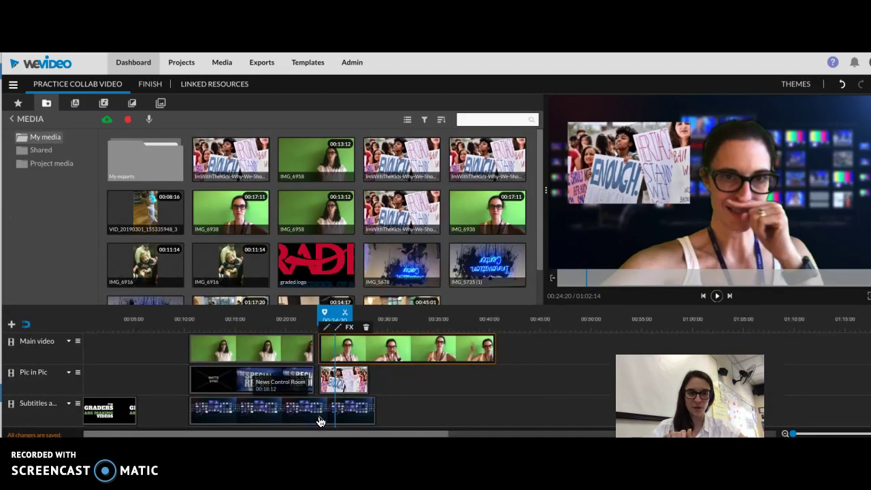
{"action": "left_click", "coordinate": [833, 167]}
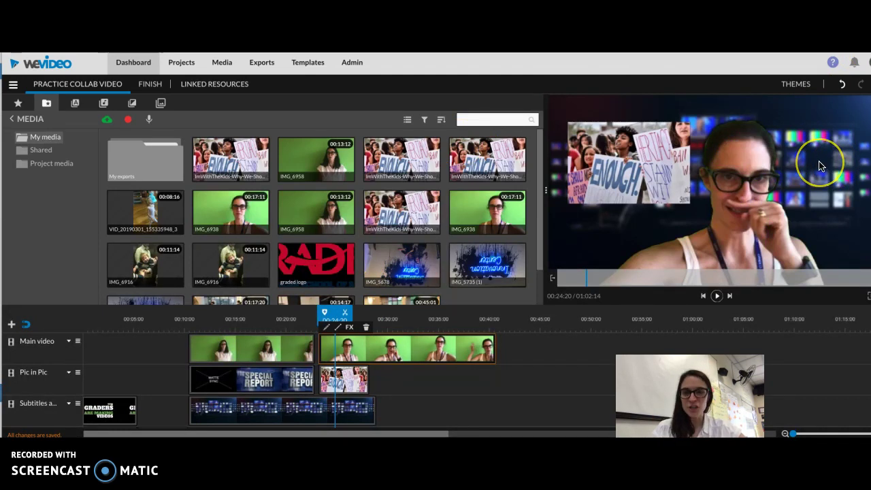
{"action": "left_click_drag", "start_coordinate": [396, 278], "coordinate": [361, 386]}
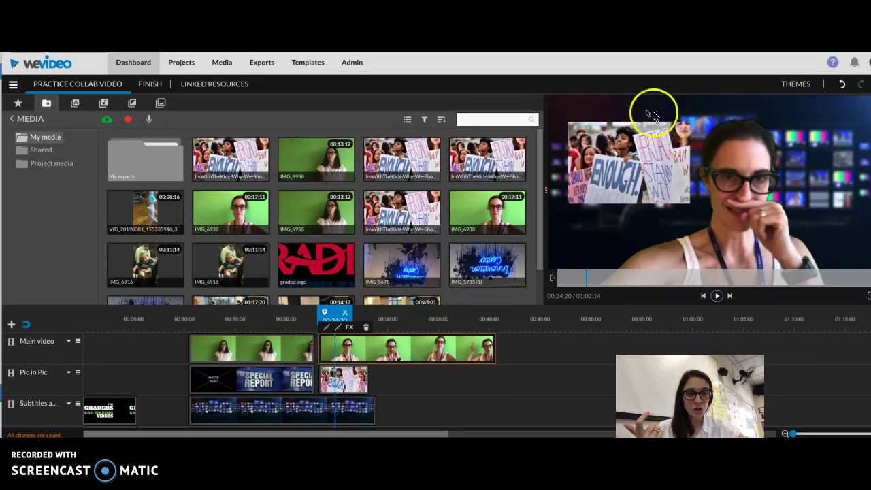